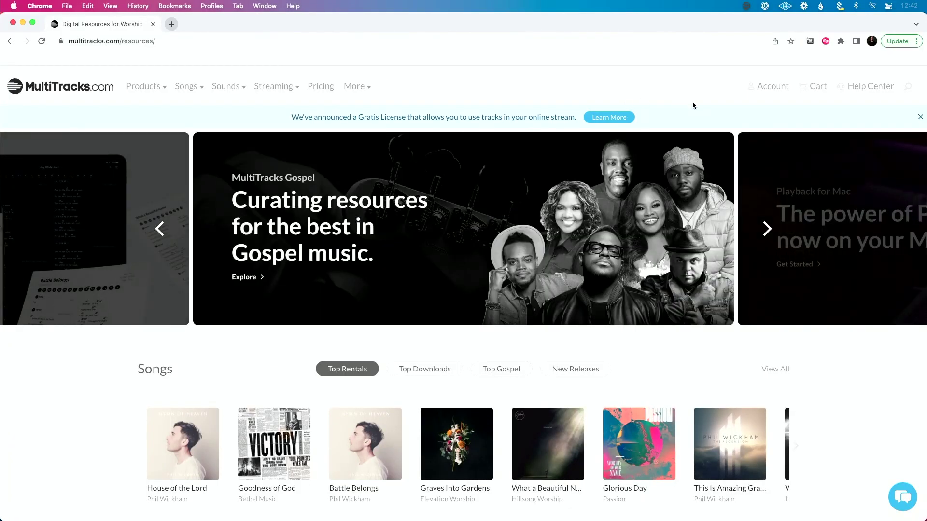
- Open the Downloads page from the Account menu, which shows 82 available credits
mouse_move(767, 90)
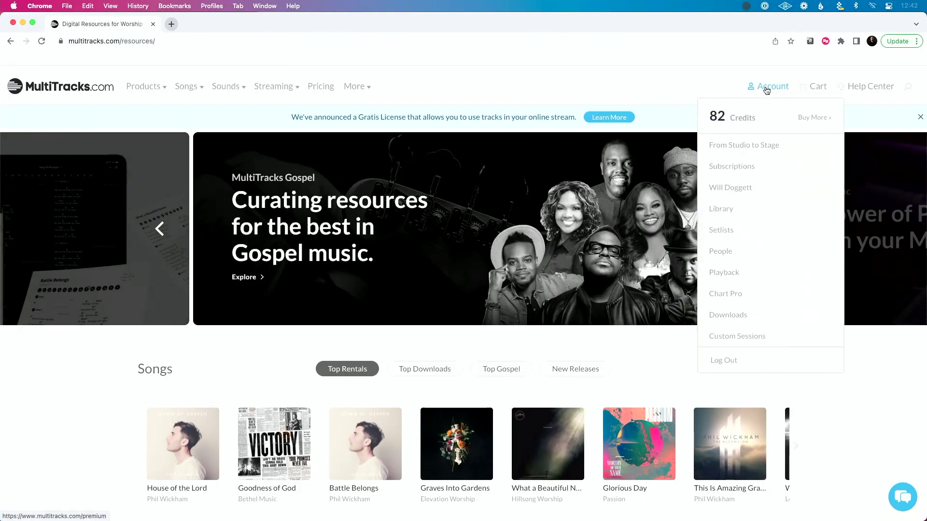
click(776, 325)
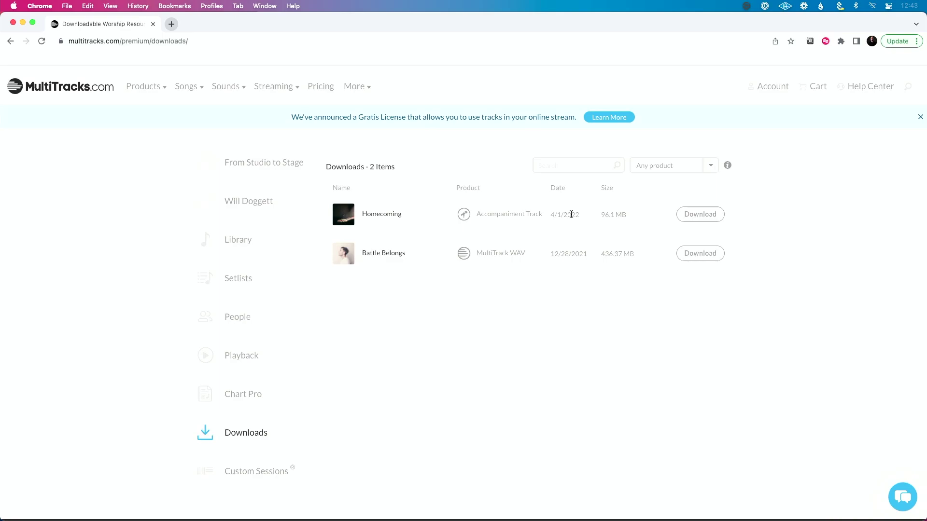
- Show Homecoming's upgrade prices: Custom Mix from 4 credits, MultiTrack WAV 27, M4A 23, AppTrack 21
click(697, 214)
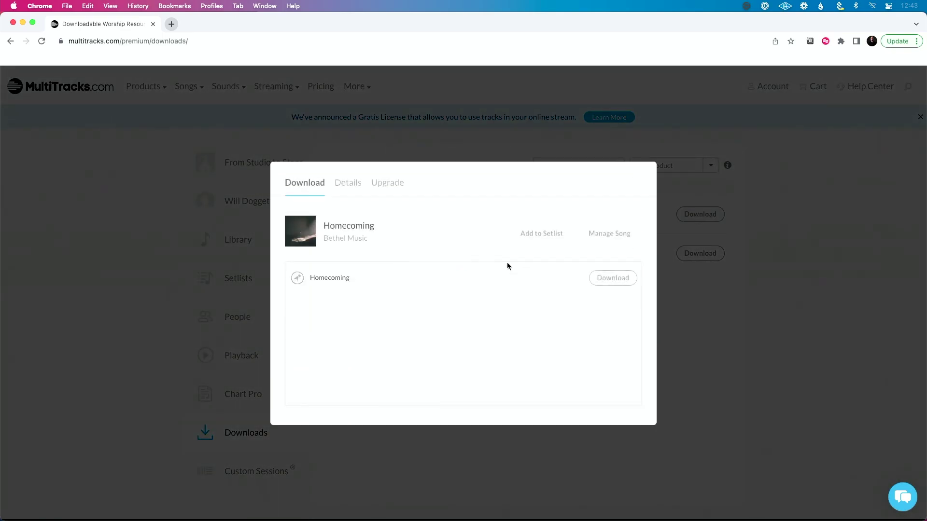
click(376, 193)
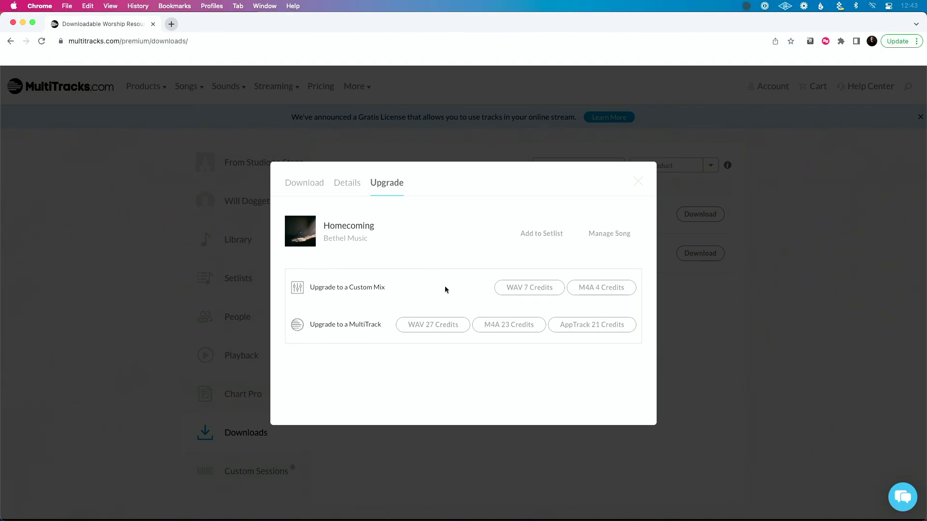
- Choose the 7-credit WAV Custom Mix upgrade and browse Homecoming's 20 stems
click(500, 287)
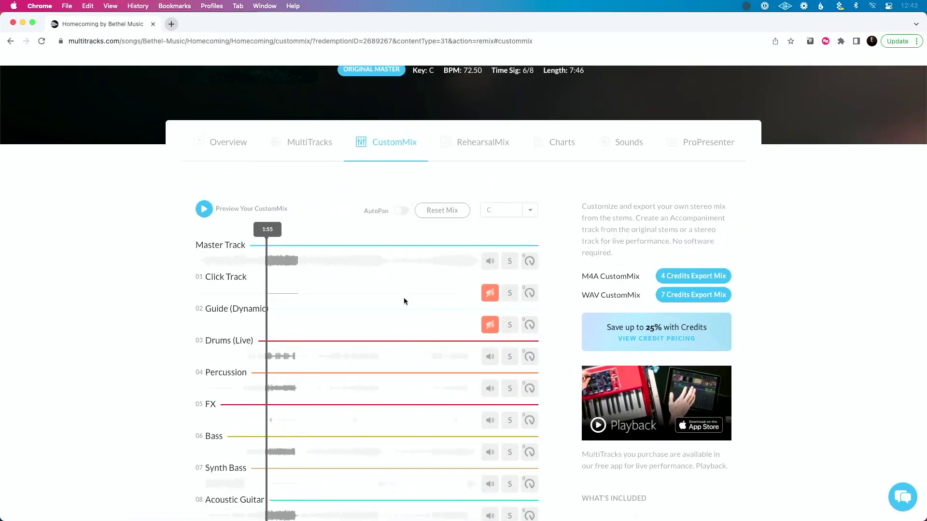
scroll(404, 300, down, 10)
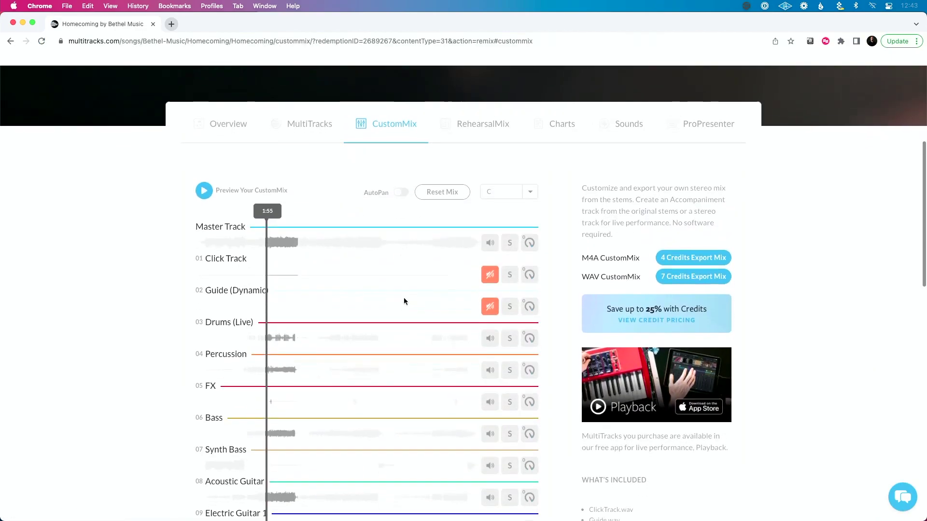
scroll(404, 300, down, 3)
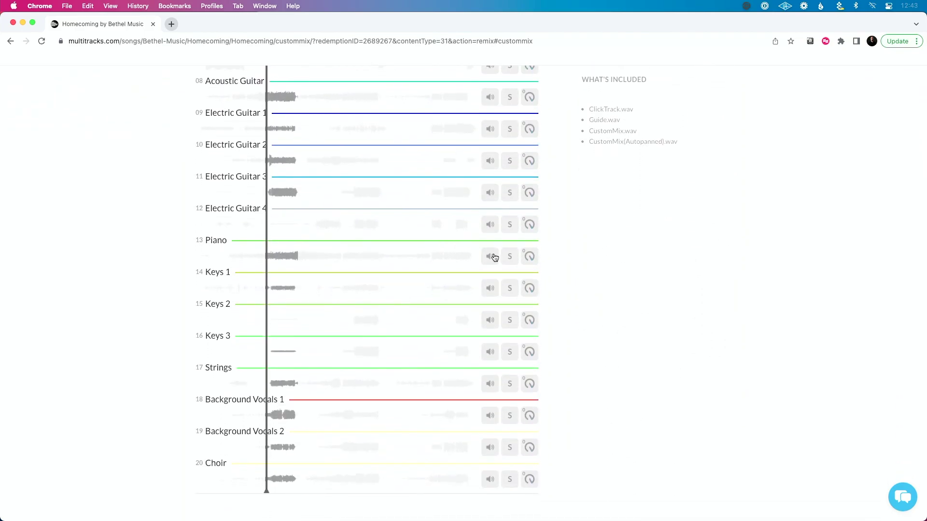
scroll(495, 258, up, 14)
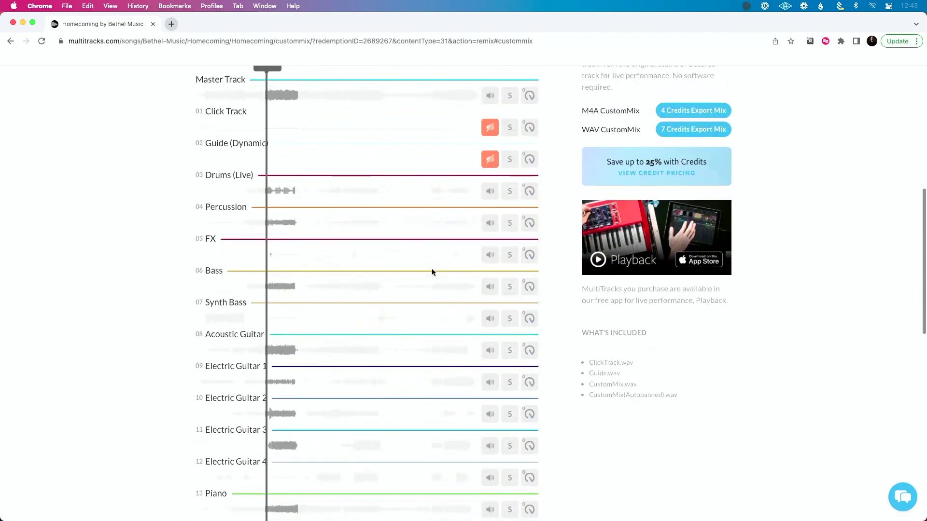
scroll(431, 272, up, 1)
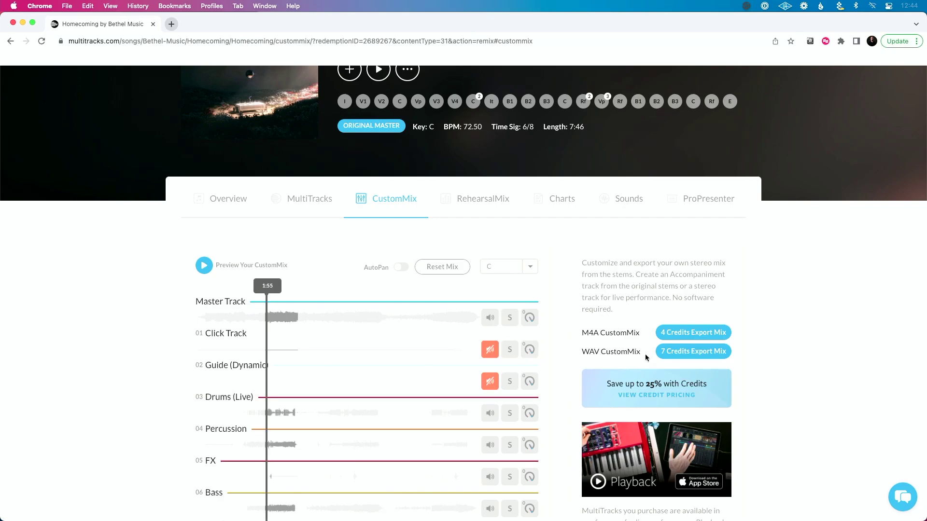
- Start the 7-credit WAV CustomMix export and name it 'CMix Upgrade'
click(669, 353)
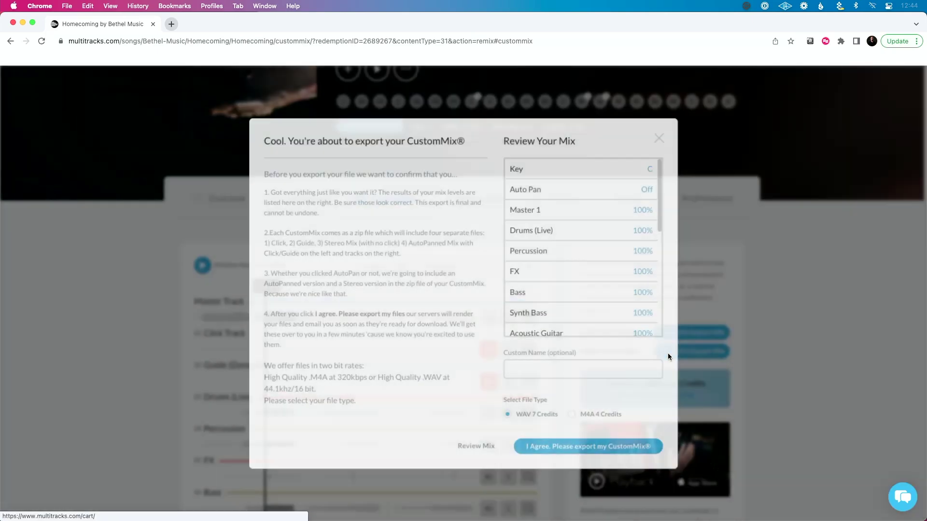
scroll(520, 279, down, 5)
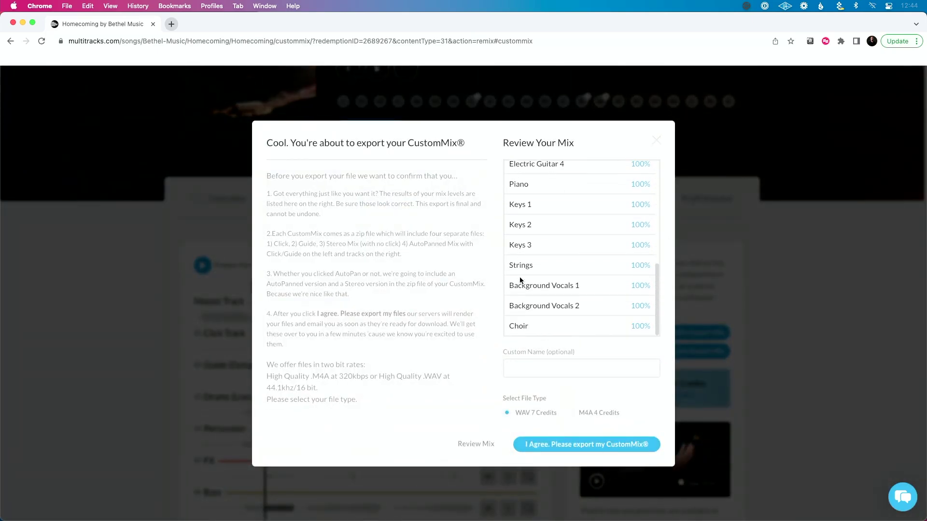
click(534, 371)
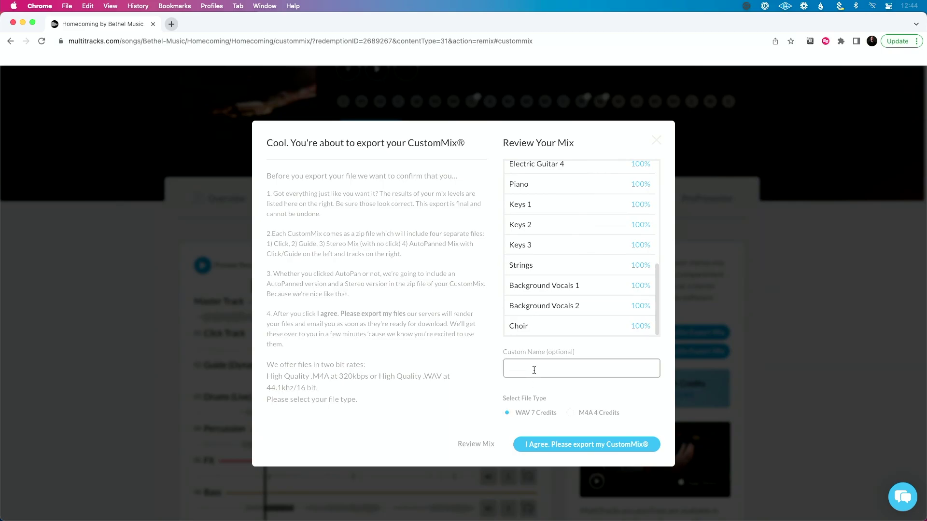
text(Upgrade)
- Confirm the CMix Upgrade export and check out for 7 credits, accepting the terms
click(547, 444)
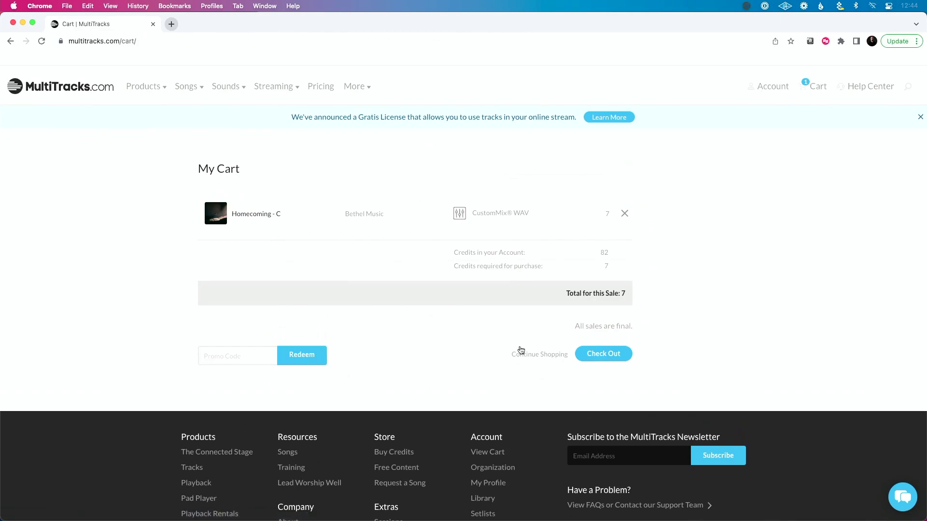
click(607, 349)
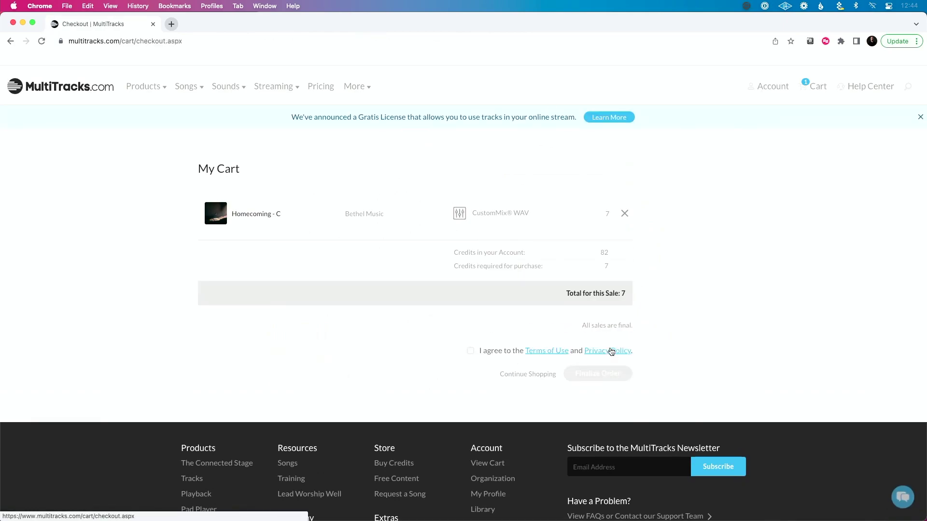
click(470, 351)
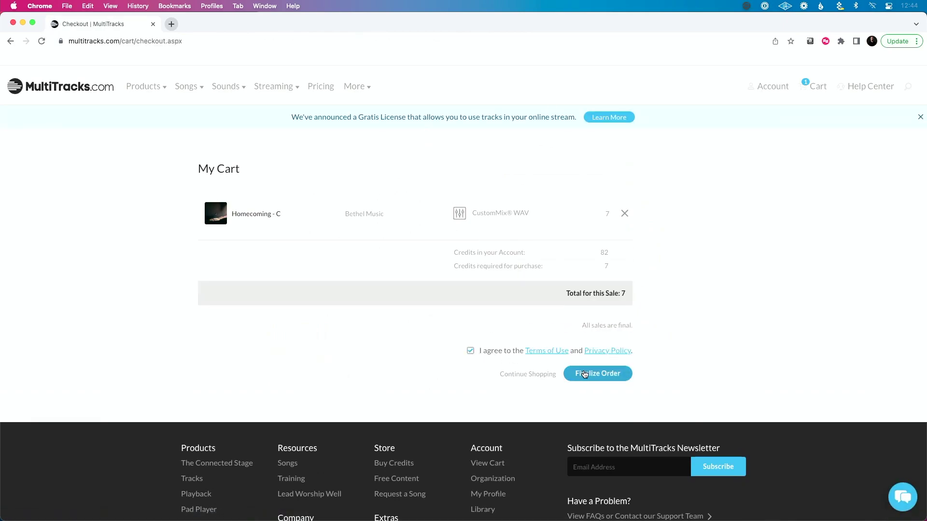
click(588, 373)
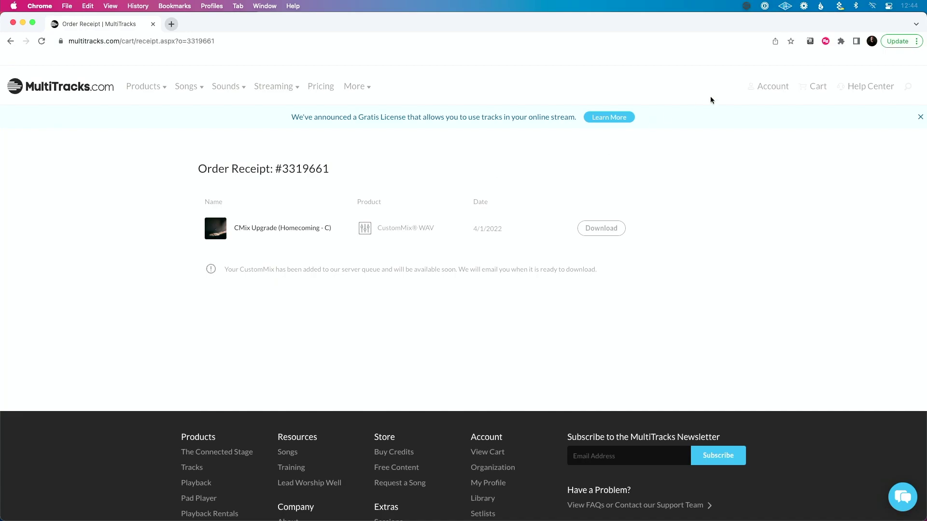
mouse_move(764, 93)
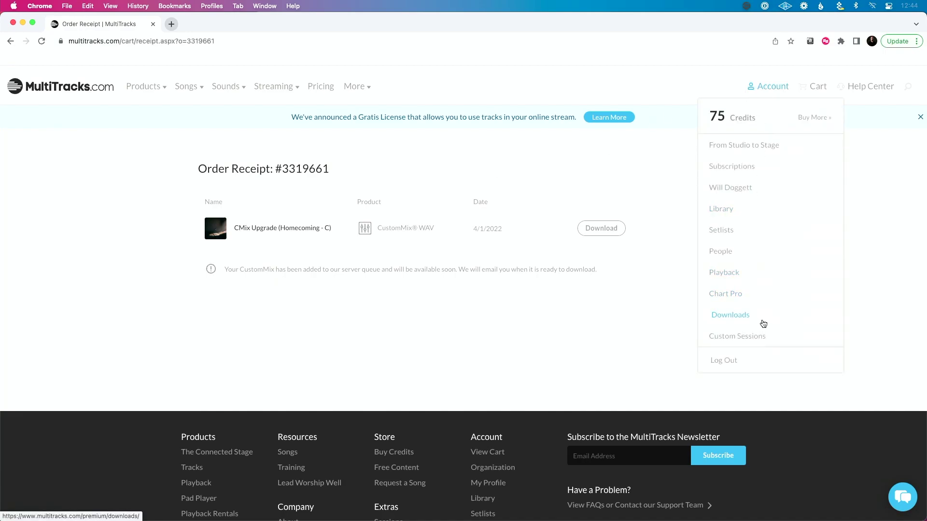
- In Downloads, check Homecoming's upgrade options, then open the CMix Upgrade item's download dialog
click(763, 324)
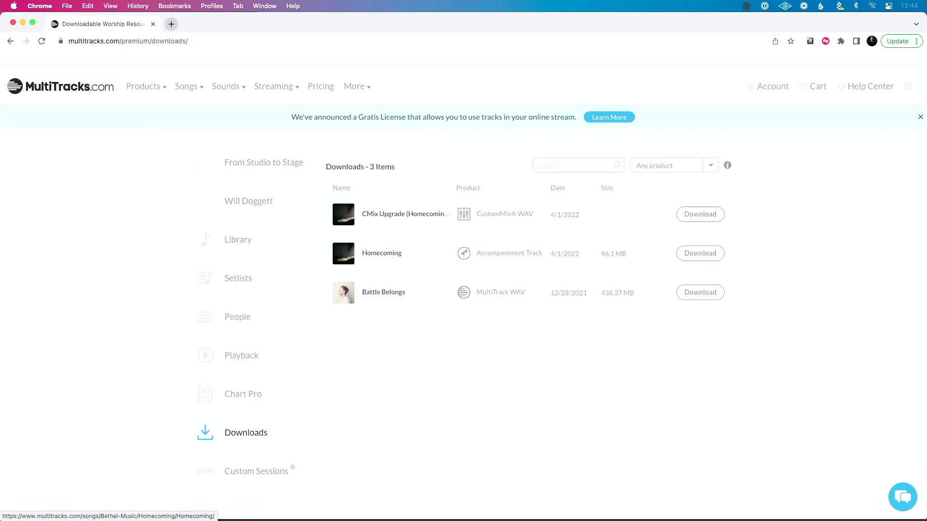
click(720, 254)
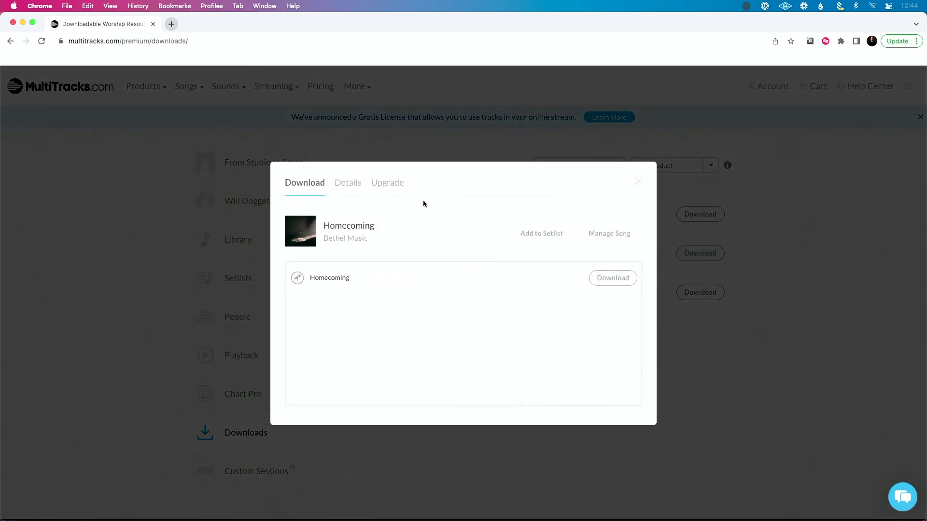
click(388, 183)
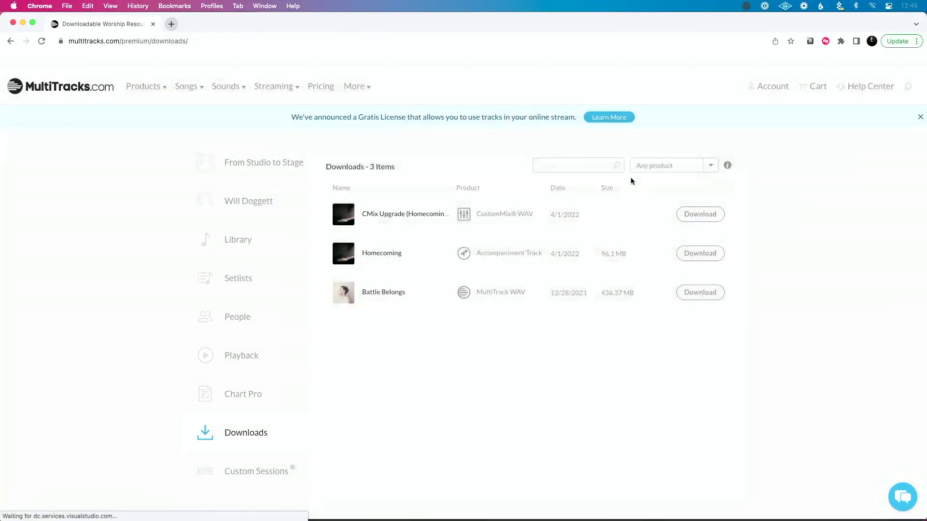
click(681, 214)
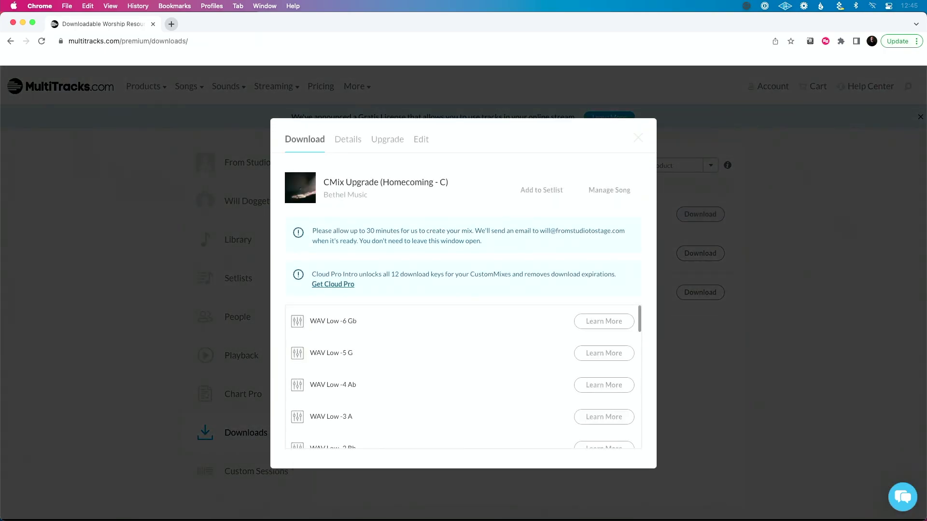
- Add the CMix Upgrade's MultiTrack WAV upgrade for 20 credits to the cart and view it
click(394, 139)
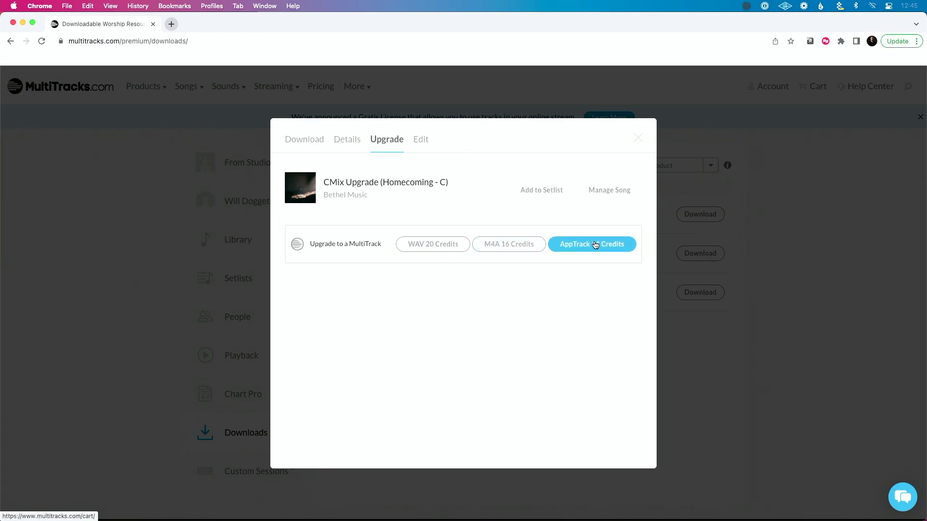
click(417, 248)
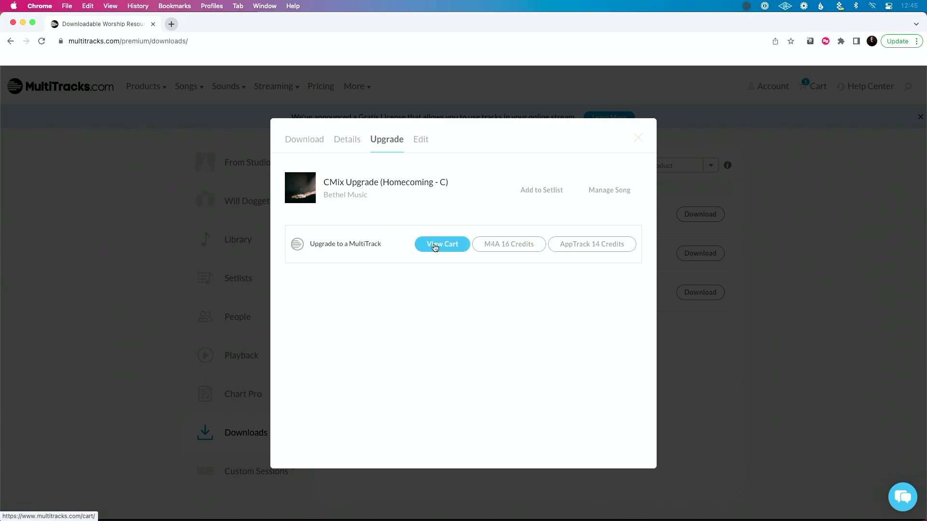
click(436, 248)
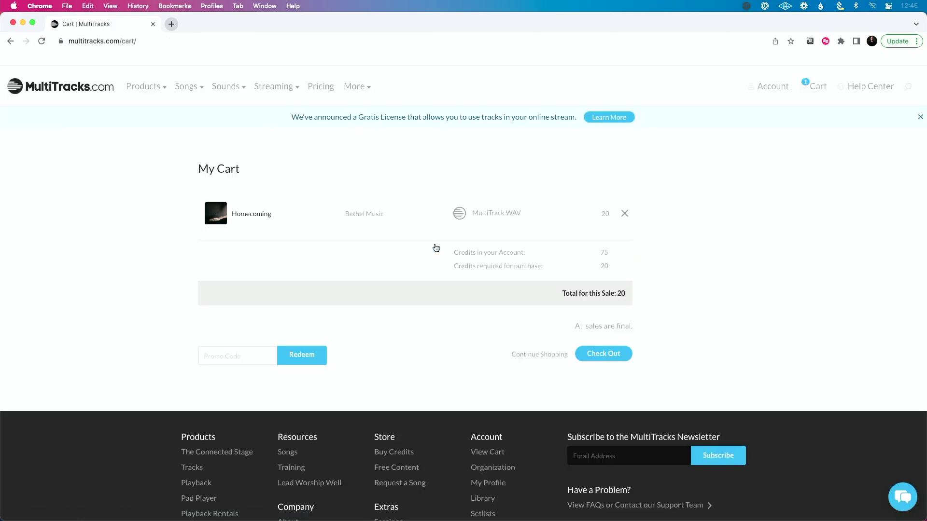
- Check out the Homecoming MultiTrack WAV for 20 credits, agreeing to the terms
click(603, 354)
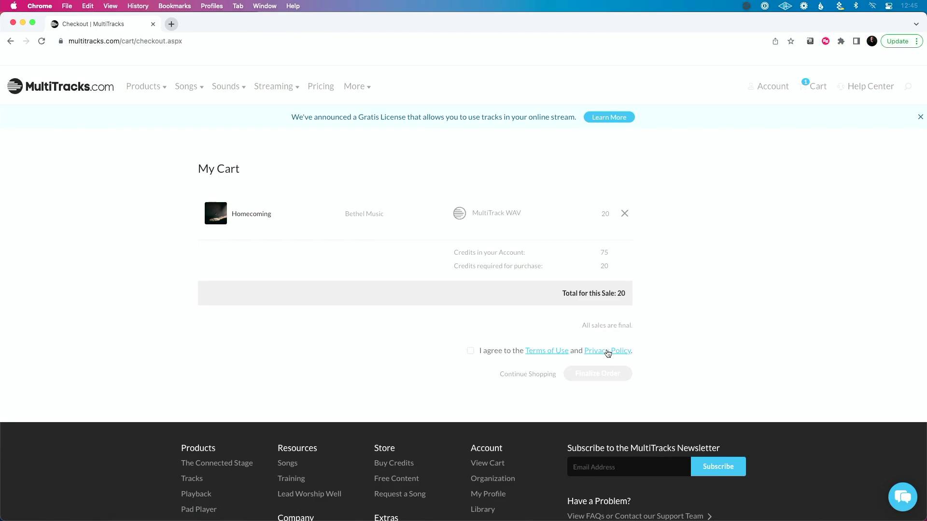
click(470, 352)
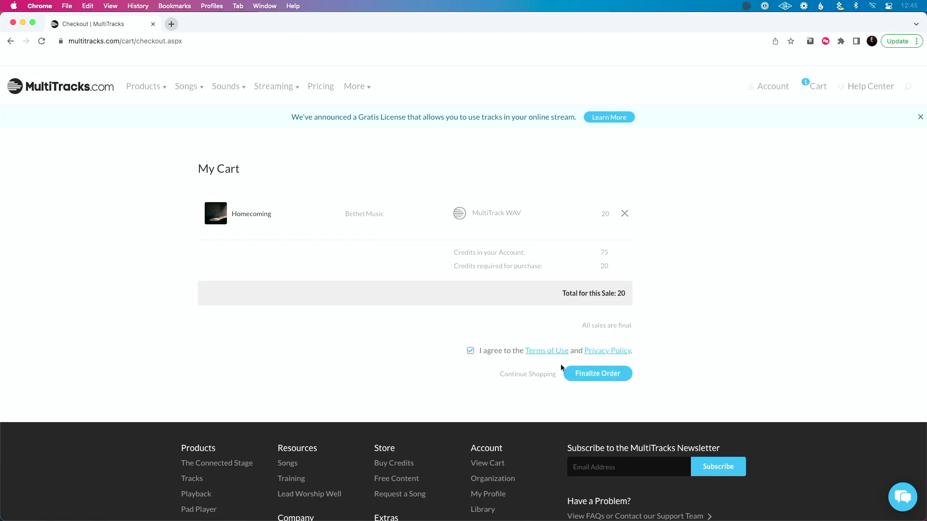
click(585, 370)
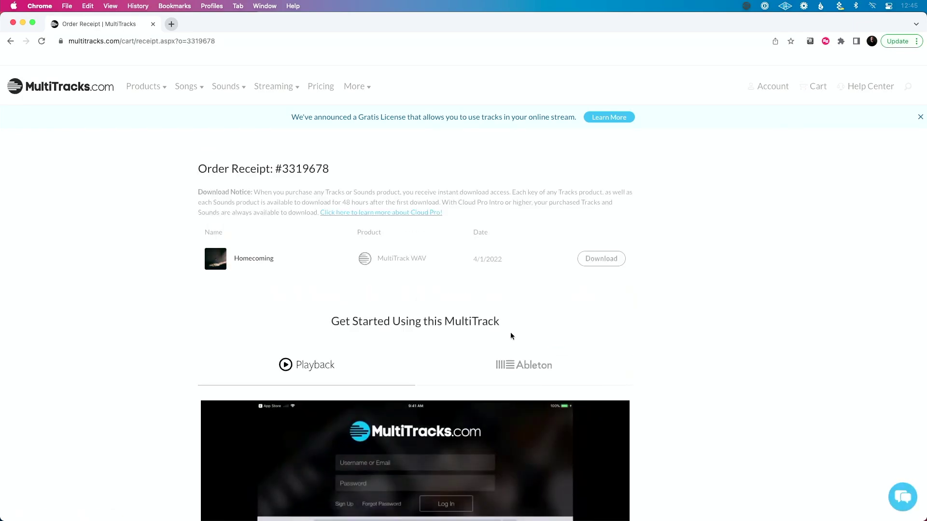
- Show the Ableton getting-started video on the receipt, then open Homecoming MultiTrack's download options
scroll(511, 333, down, 5)
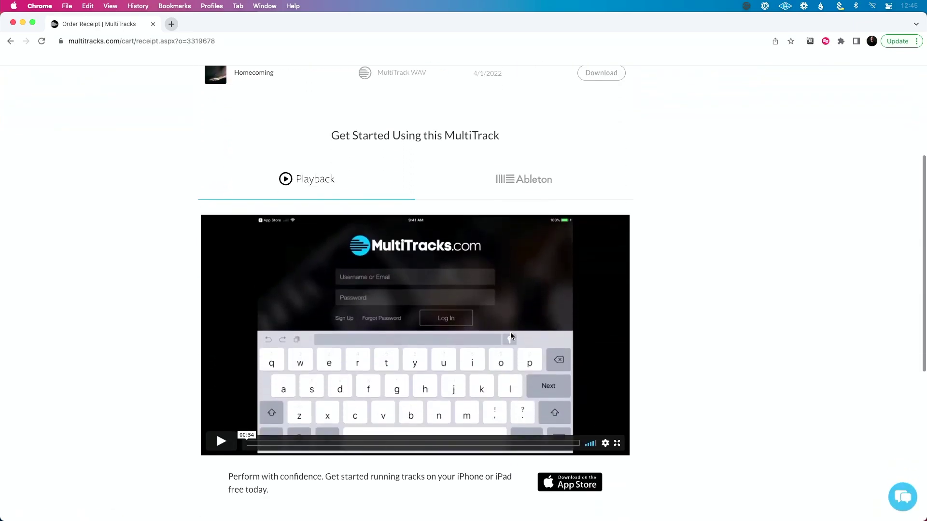
scroll(513, 259, up, 2)
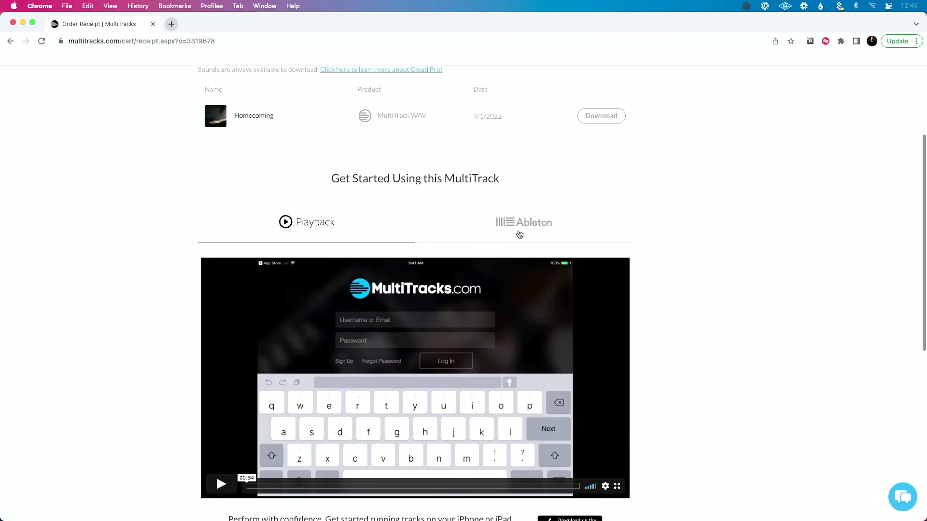
click(519, 235)
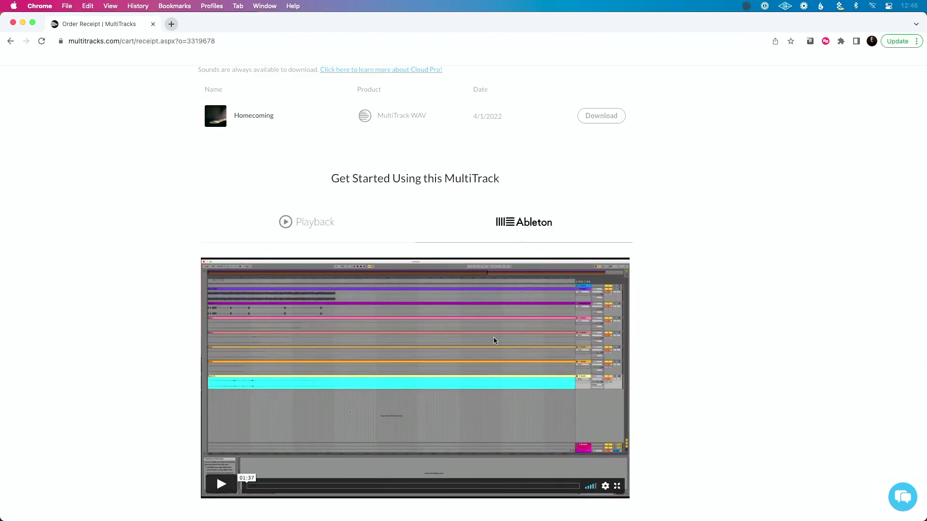
scroll(493, 337, down, 2)
scroll(493, 337, up, 5)
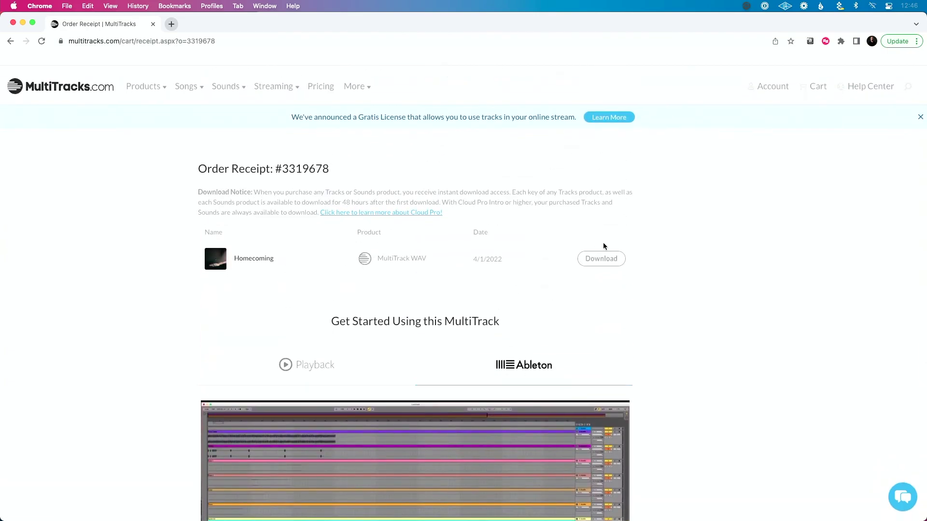
click(601, 259)
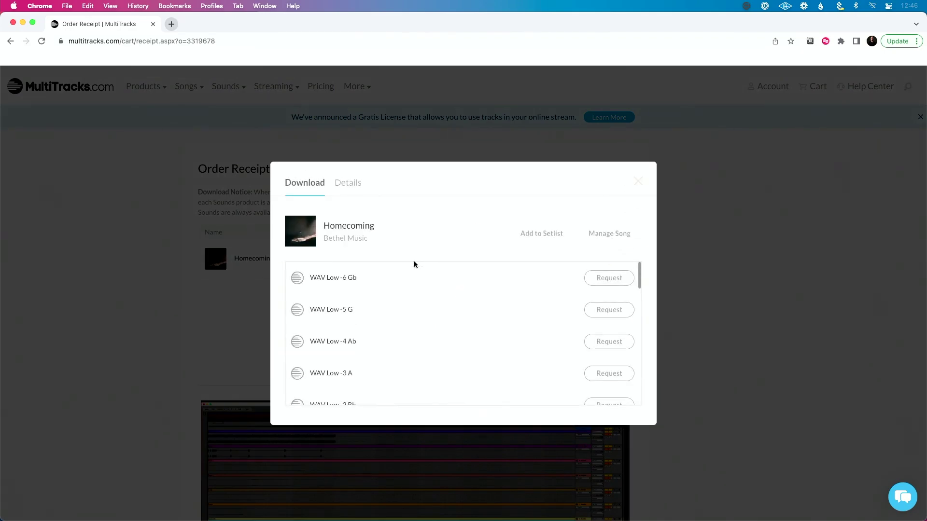